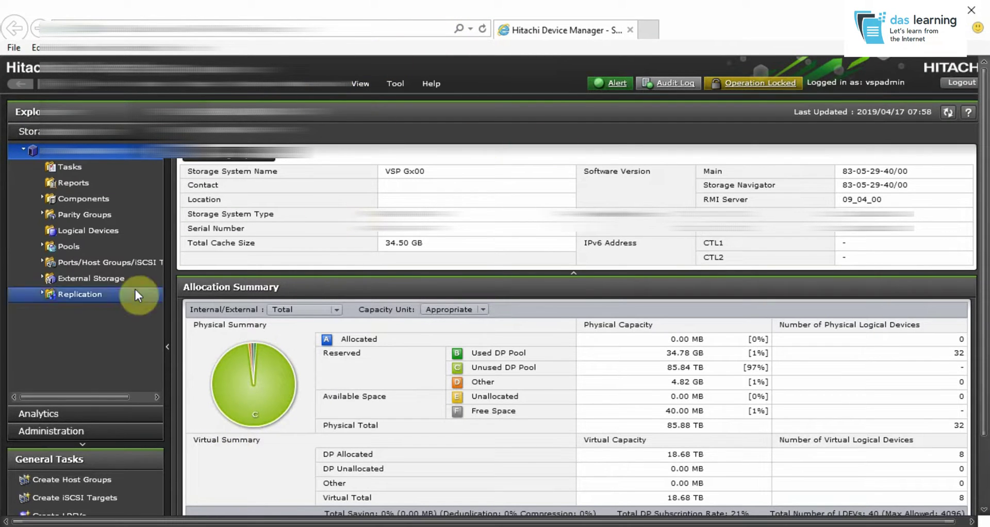
Open Performance Monitor under Analytics and begin a new Monitor Performance graph
{"action": "left_click", "coordinate": [61, 412]}
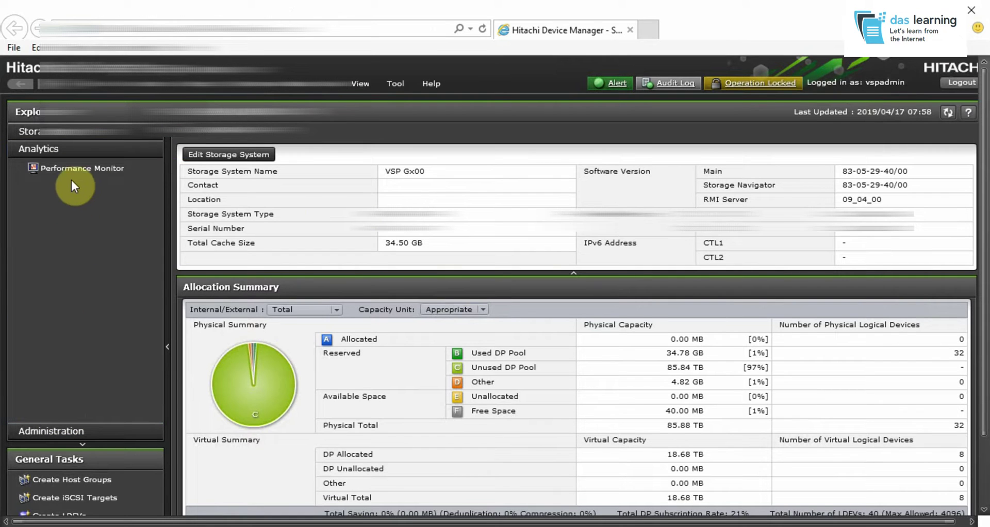
{"action": "left_click", "coordinate": [75, 170]}
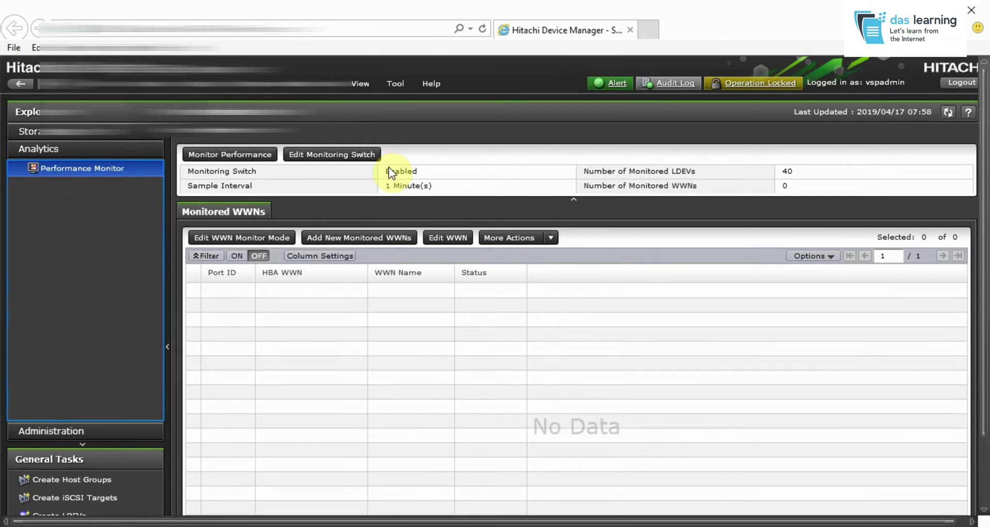
{"action": "left_click", "coordinate": [251, 155]}
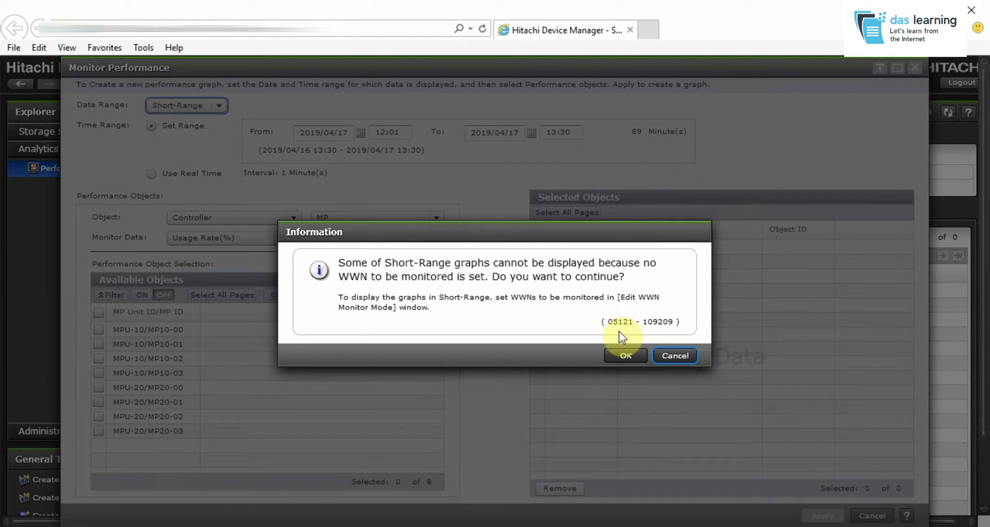
Dismiss the no-WWN warning and set the graph's end time to 13:00
{"action": "left_click", "coordinate": [627, 355]}
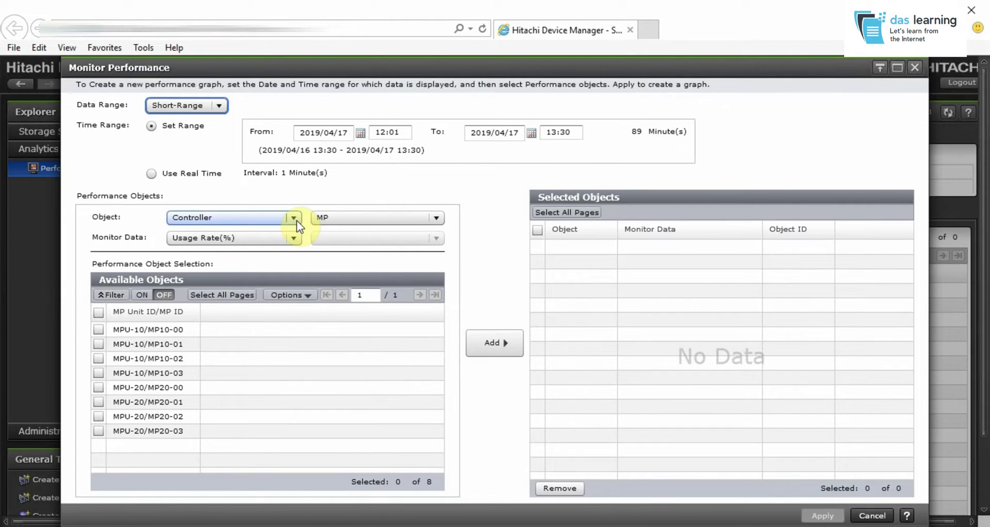
{"action": "left_click", "coordinate": [351, 135]}
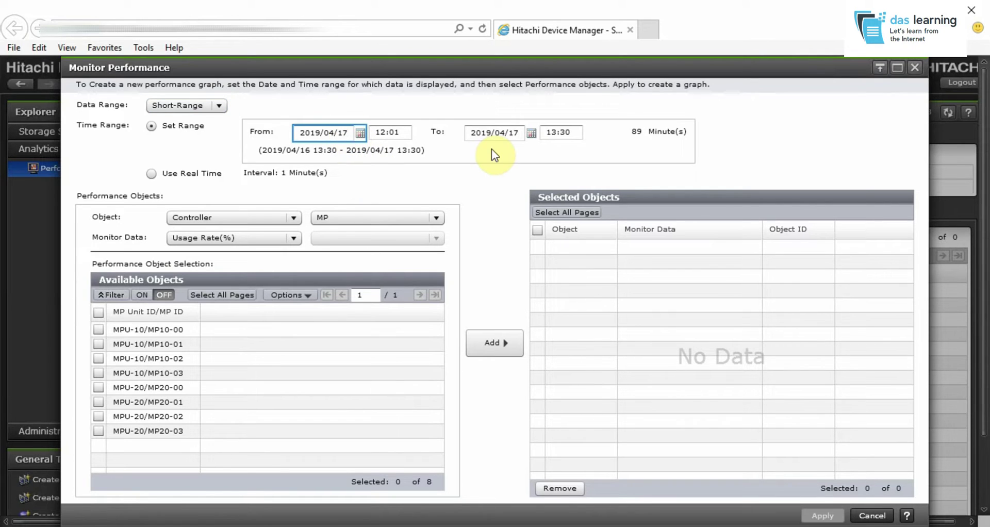
{"action": "double_click", "coordinate": [552, 134]}
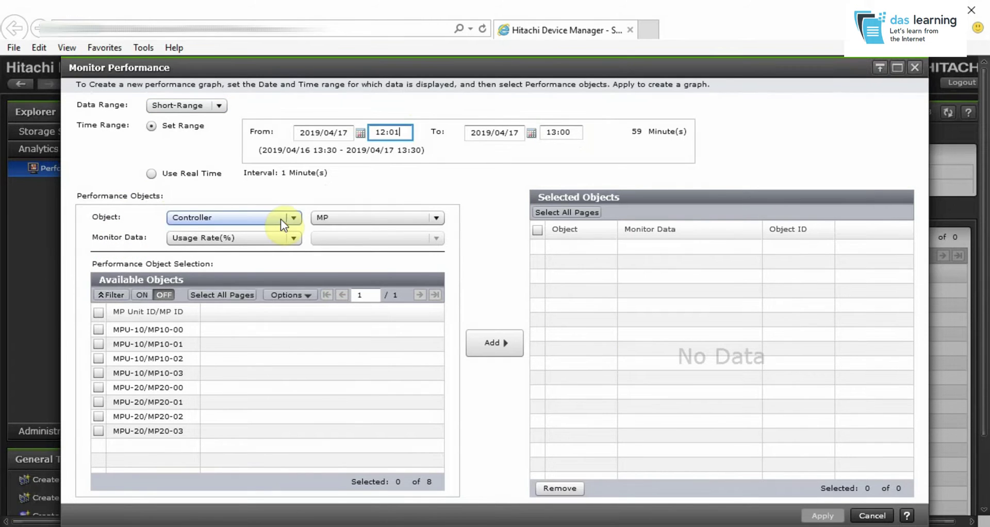
Choose Controller / MP / Usage Rate(%) and add all eight MPs to Selected Objects
{"action": "left_click", "coordinate": [280, 219]}
{"action": "left_click", "coordinate": [280, 218]}
{"action": "left_click", "coordinate": [347, 218]}
{"action": "left_click", "coordinate": [345, 218]}
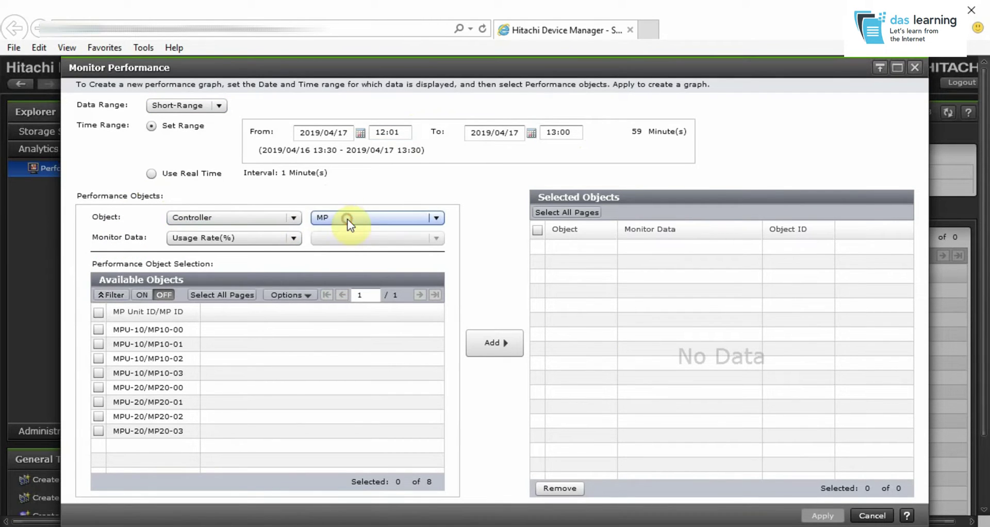
{"action": "left_click", "coordinate": [287, 243]}
{"action": "left_click", "coordinate": [287, 243]}
{"action": "left_click", "coordinate": [283, 219]}
{"action": "left_click", "coordinate": [283, 218]}
{"action": "left_click", "coordinate": [98, 312]}
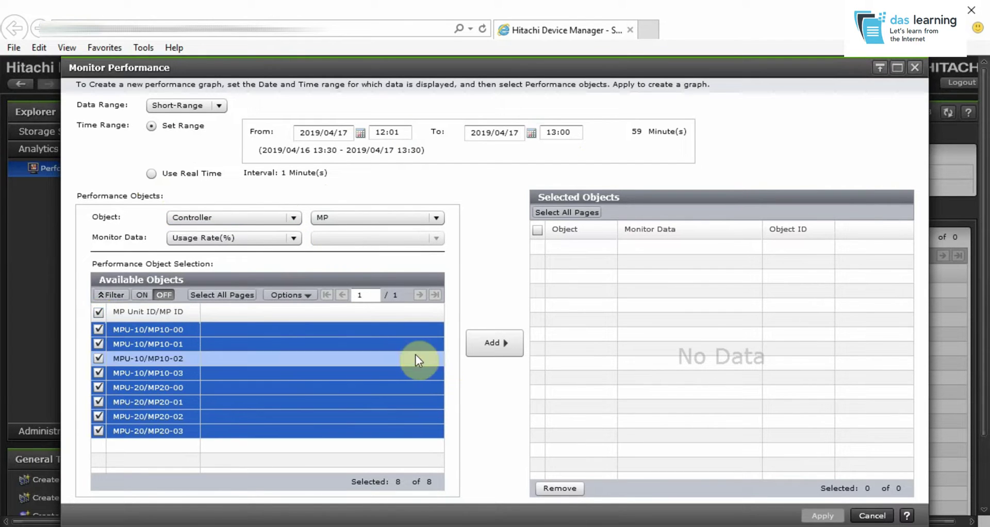
{"action": "left_click", "coordinate": [492, 347]}
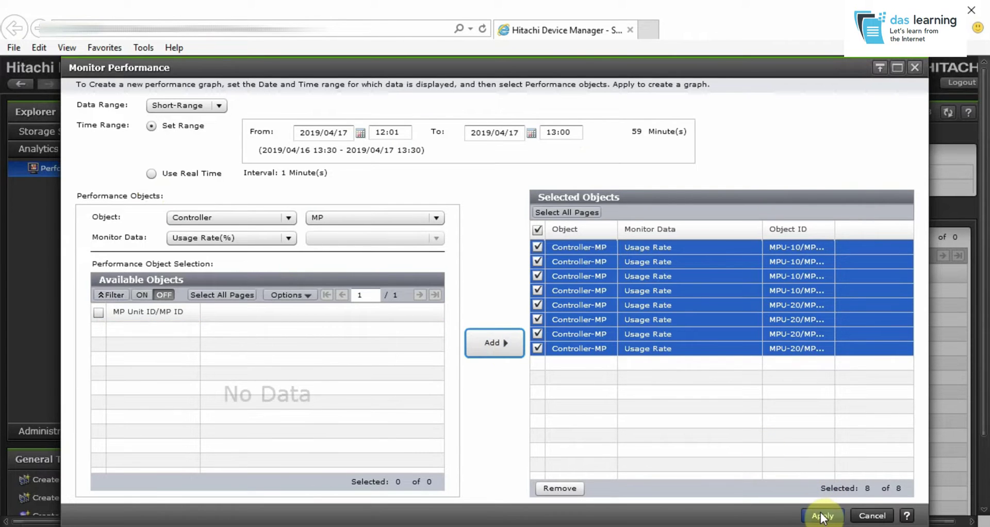
Apply to draw the eight-MP usage-rate graph for 12:01–13:00, review it, and close it
{"action": "left_click", "coordinate": [822, 516]}
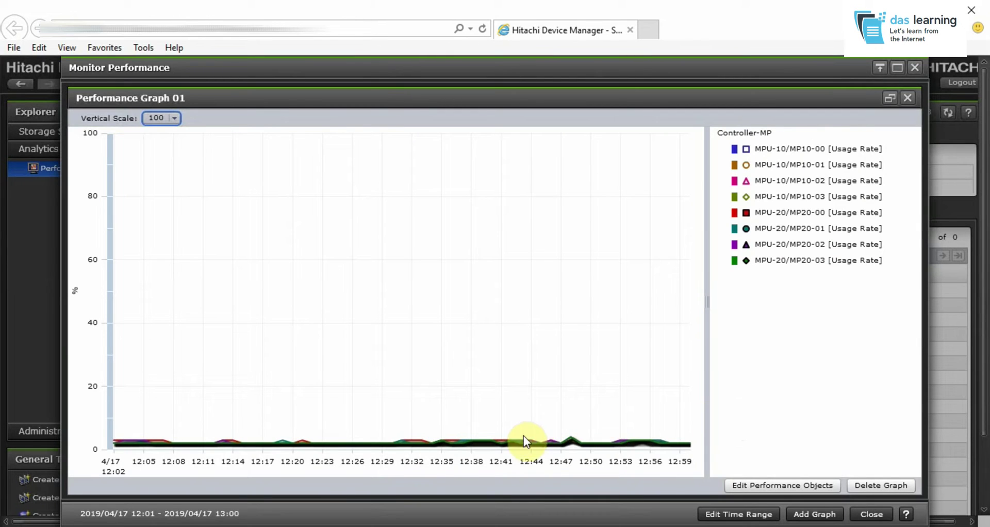
{"action": "mouse_move", "coordinate": [516, 444]}
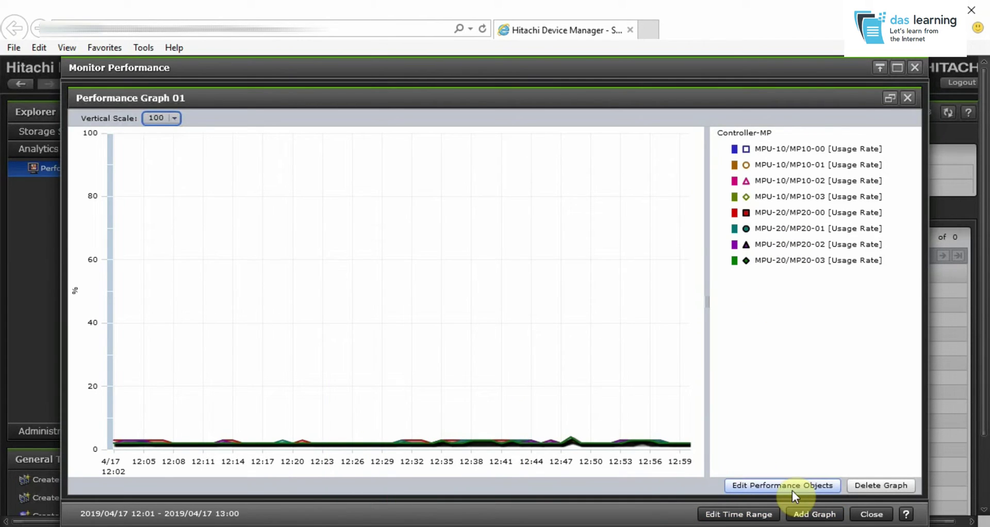
{"action": "left_click", "coordinate": [860, 512]}
Close the first graph, start a new one, and set its span to 12:01–13:30
{"action": "left_click", "coordinate": [627, 335]}
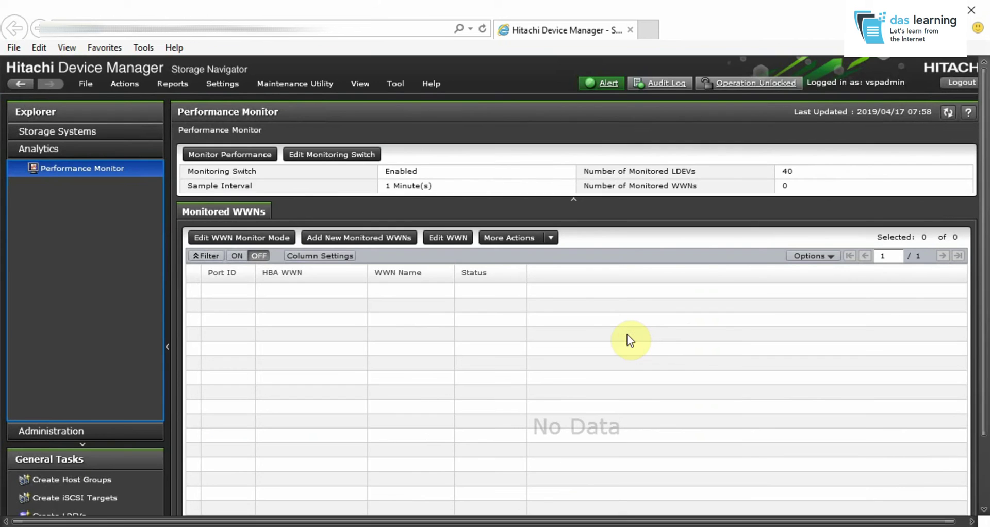
{"action": "left_click", "coordinate": [234, 153]}
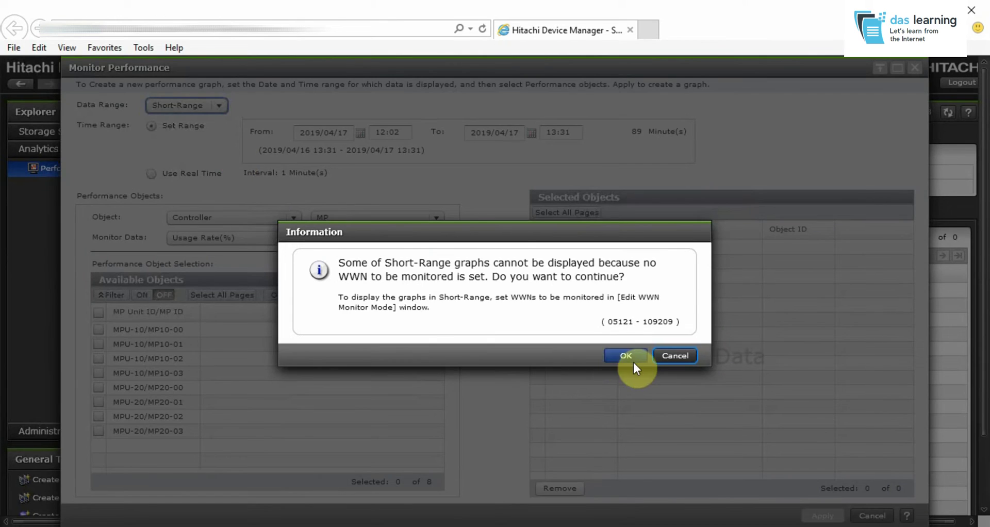
{"action": "left_click", "coordinate": [628, 356]}
{"action": "left_click", "coordinate": [567, 132]}
{"action": "left_click_drag", "start_coordinate": [572, 132], "coordinate": [560, 132]}
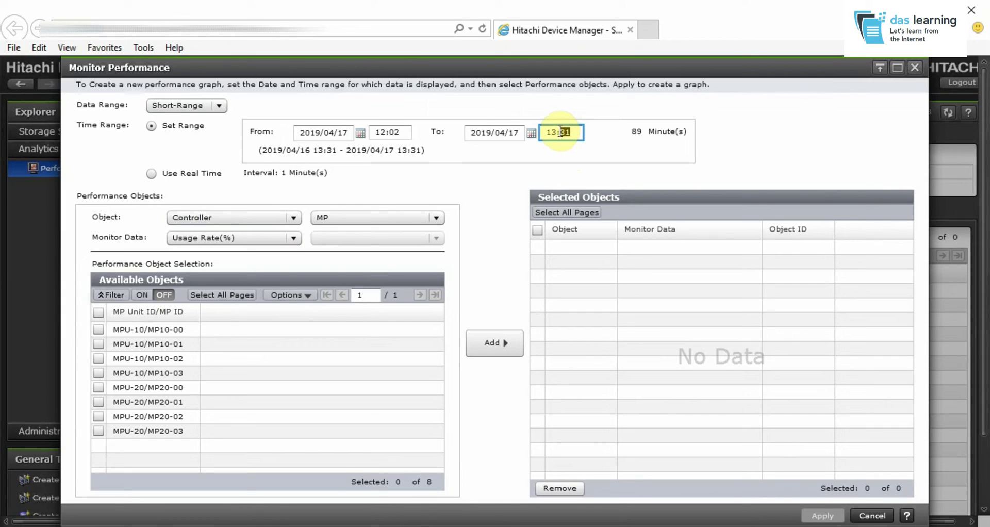
{"action": "type", "text": "30"}
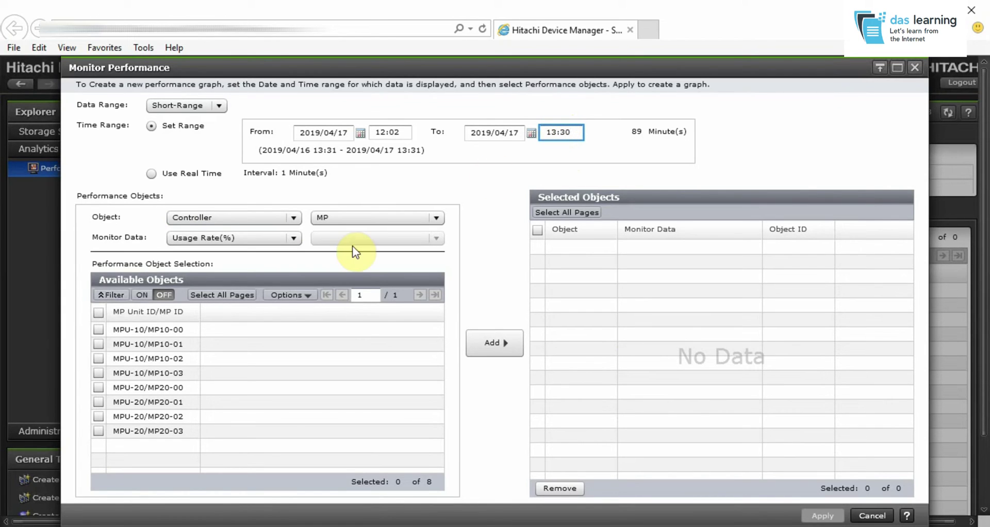
{"action": "left_click", "coordinate": [402, 133]}
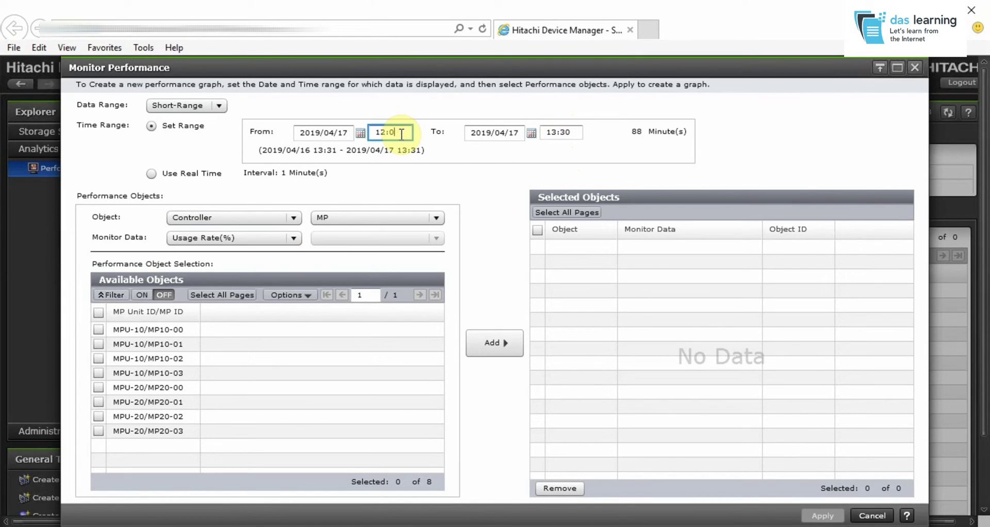
{"action": "key", "text": "BackSpace"}
{"action": "type", "text": "1"}
Add the Cache All row with Write Pending Rate(%) and create the graph
{"action": "left_click", "coordinate": [293, 218]}
{"action": "left_click", "coordinate": [266, 249]}
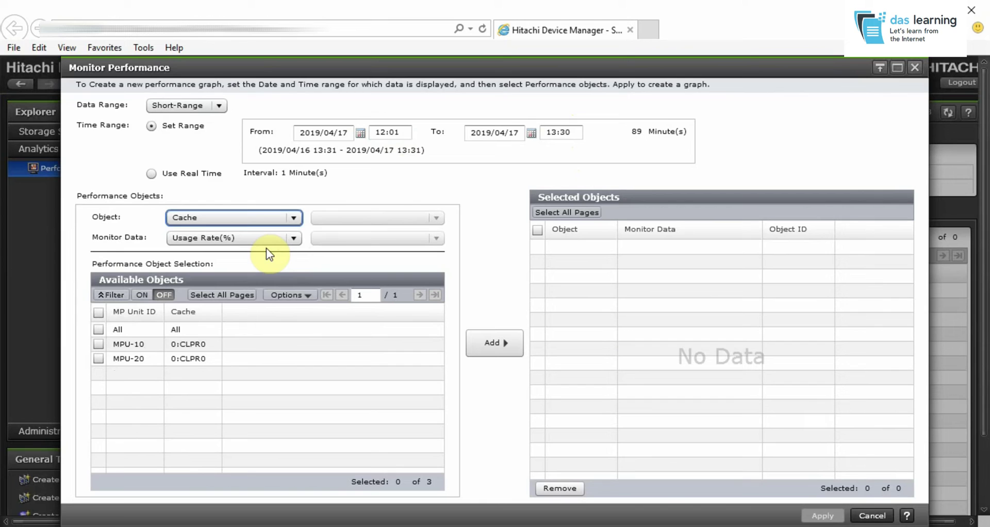
{"action": "left_click", "coordinate": [276, 239]}
{"action": "left_click", "coordinate": [258, 267]}
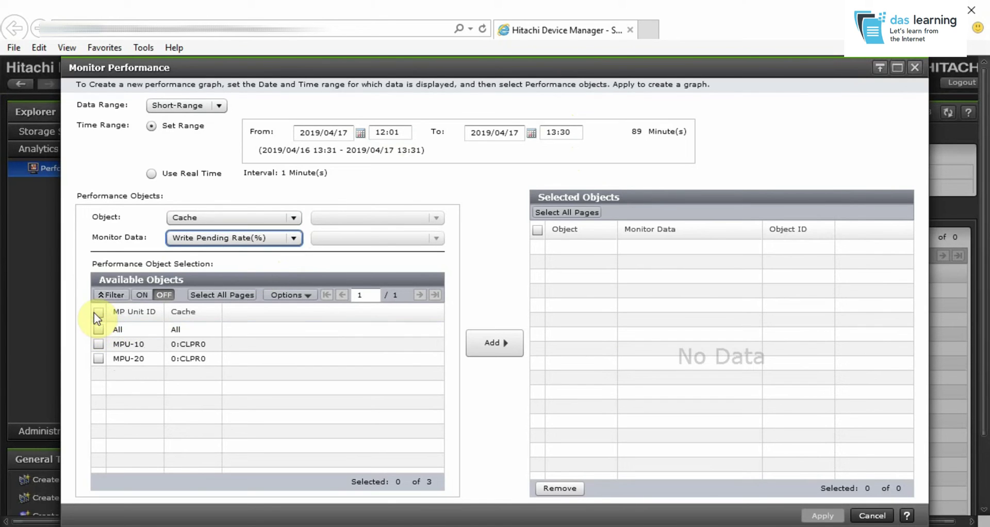
{"action": "left_click", "coordinate": [98, 329]}
{"action": "left_click", "coordinate": [485, 338]}
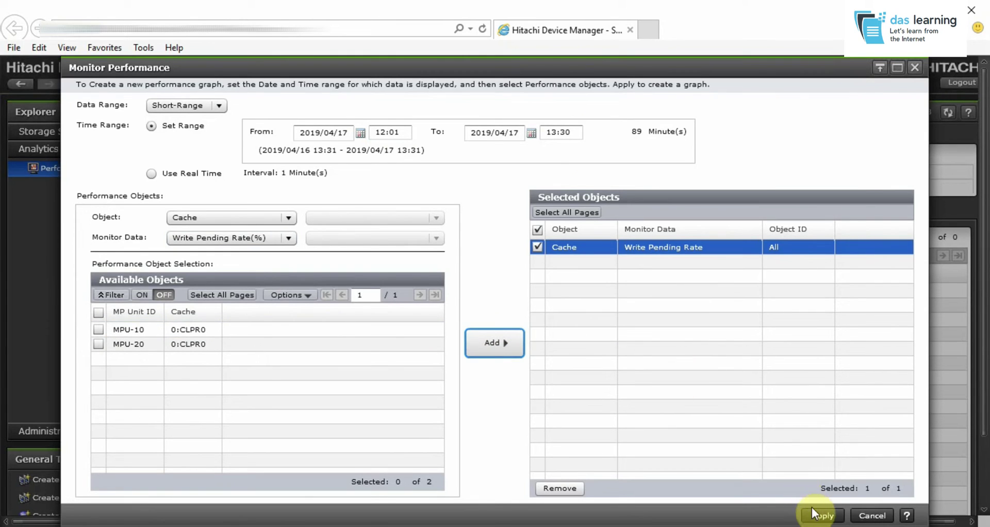
{"action": "left_click", "coordinate": [820, 515]}
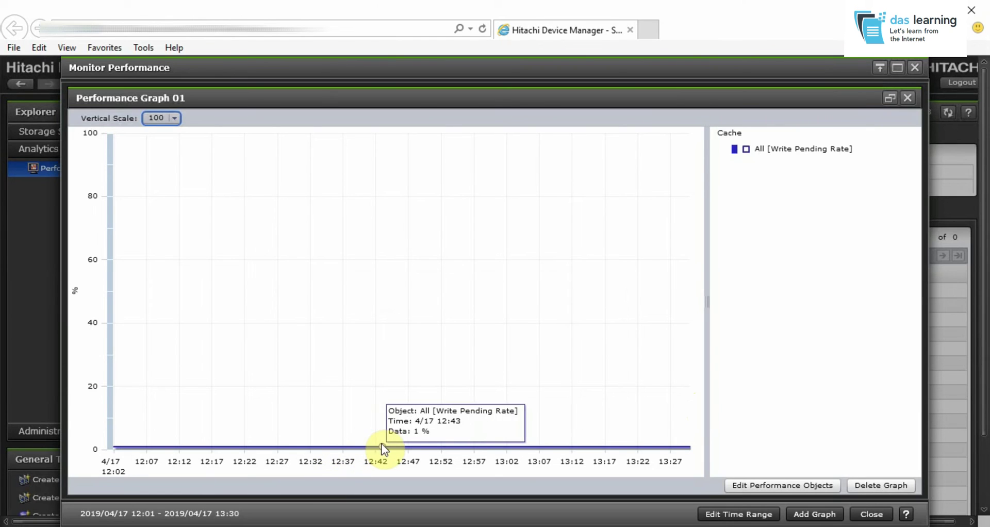
Check the Write Pending Rate graph holding near 1%, then start an Add Graph setup
{"action": "mouse_move", "coordinate": [459, 447]}
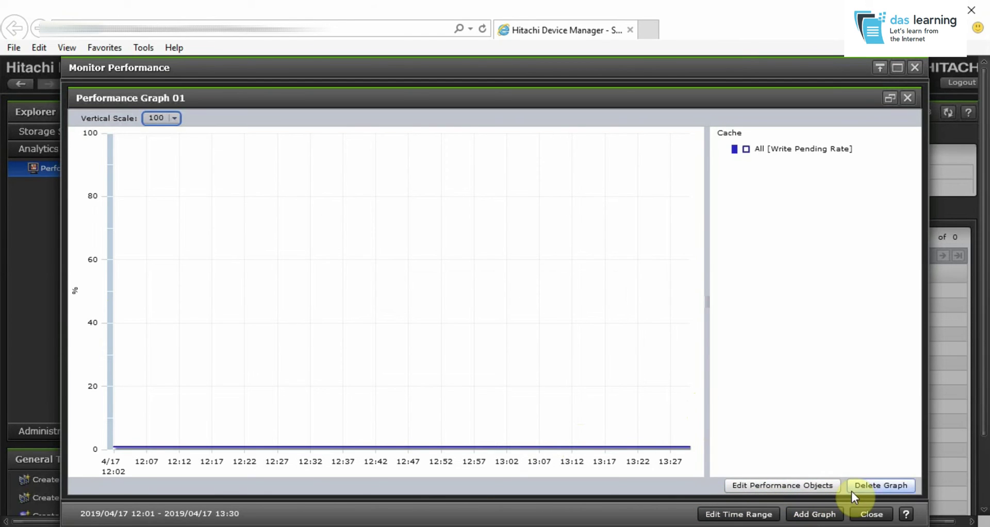
{"action": "left_click", "coordinate": [823, 516]}
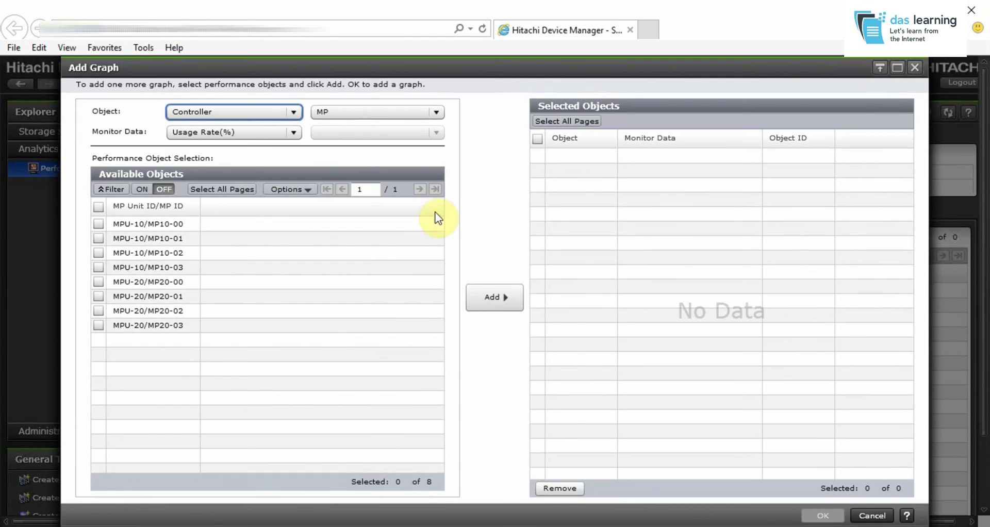
{"action": "left_click", "coordinate": [292, 111]}
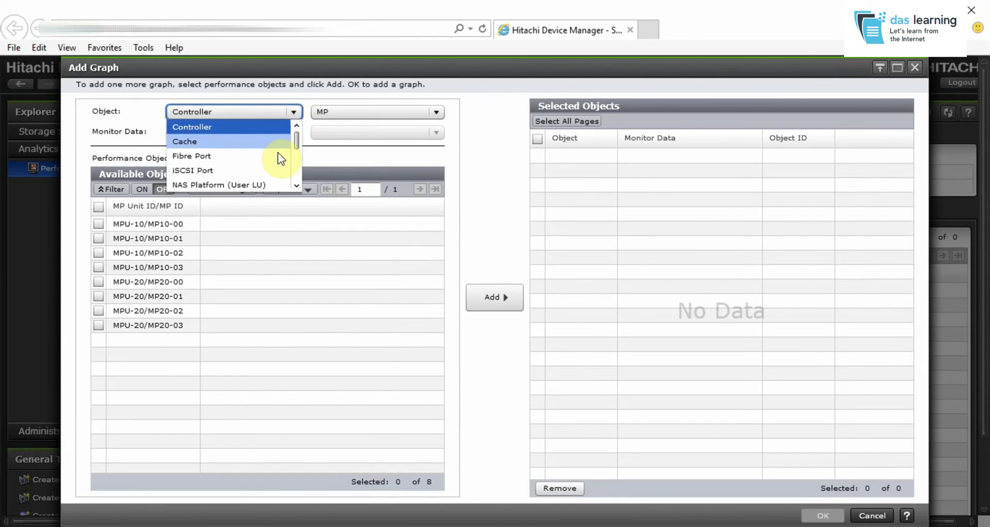
Create Performance Graph 02 of Fibre Port Target Data Trans.(MB/s) for CL1-E and CL2-E
{"action": "left_click", "coordinate": [275, 156]}
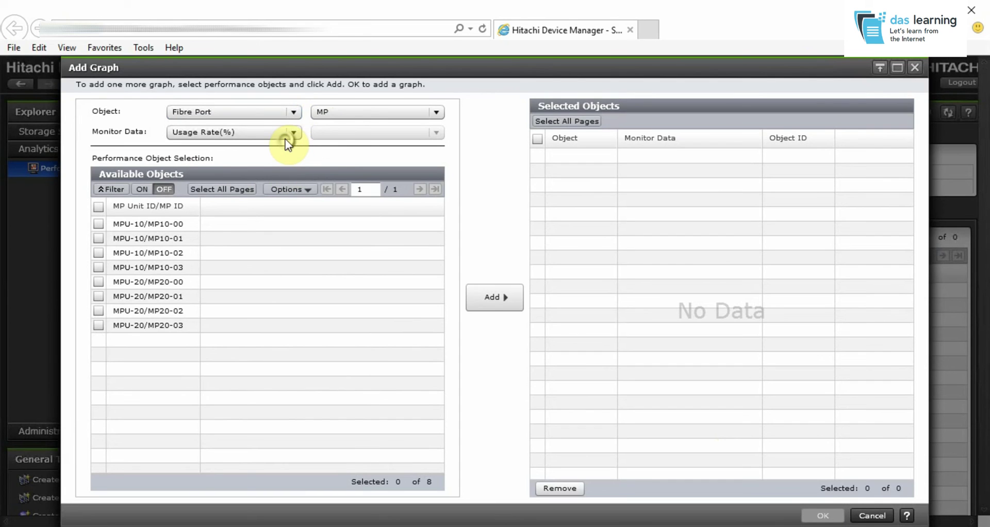
{"action": "left_click", "coordinate": [327, 113]}
{"action": "left_click", "coordinate": [326, 113]}
{"action": "left_click", "coordinate": [292, 128]}
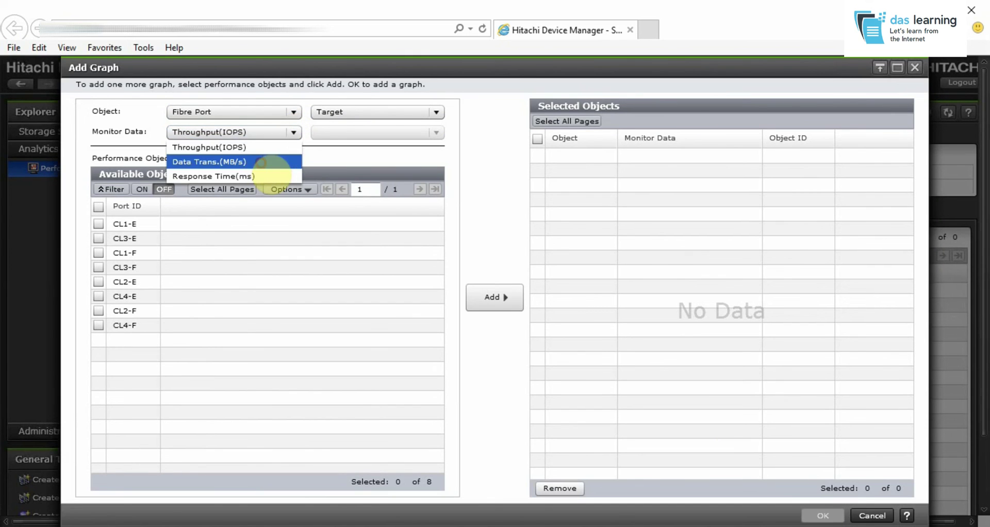
{"action": "left_click", "coordinate": [261, 161]}
{"action": "left_click", "coordinate": [98, 223]}
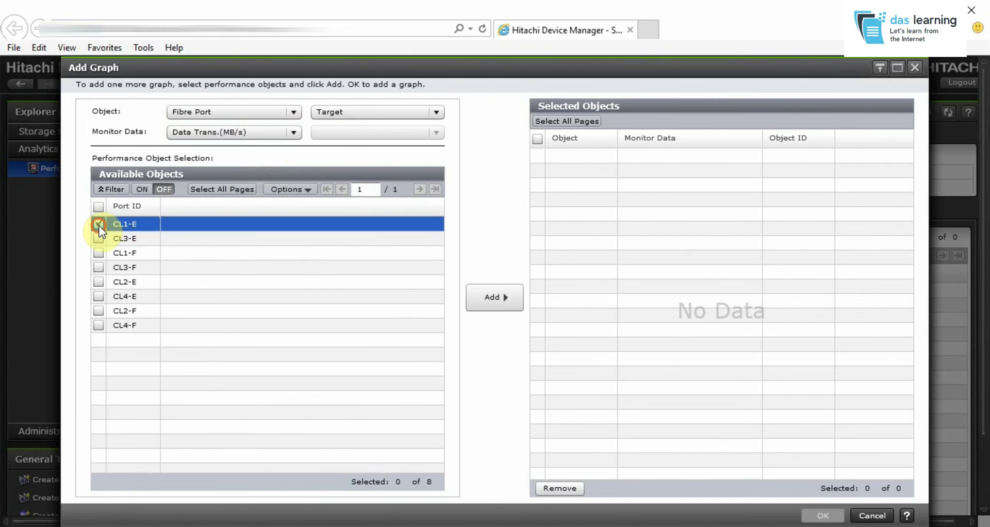
{"action": "left_click", "coordinate": [98, 283]}
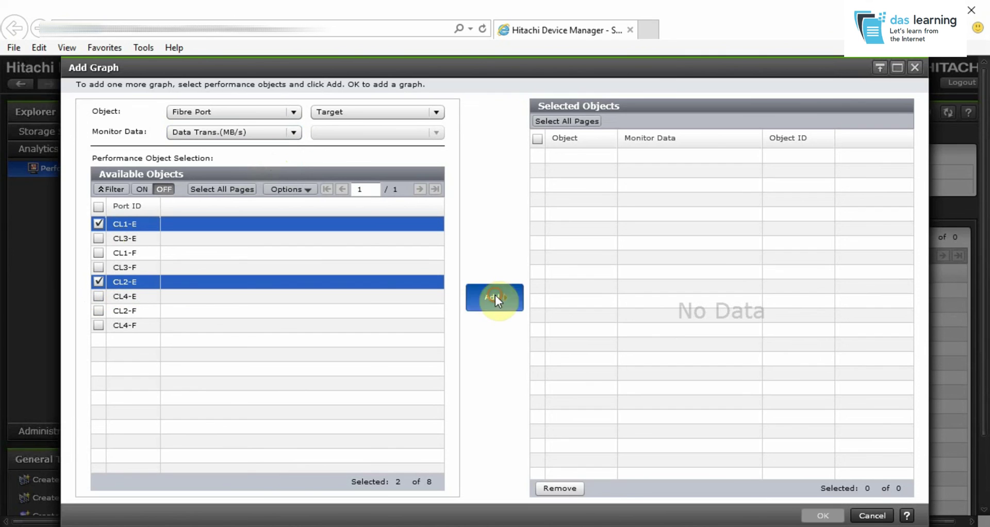
{"action": "left_click", "coordinate": [495, 298]}
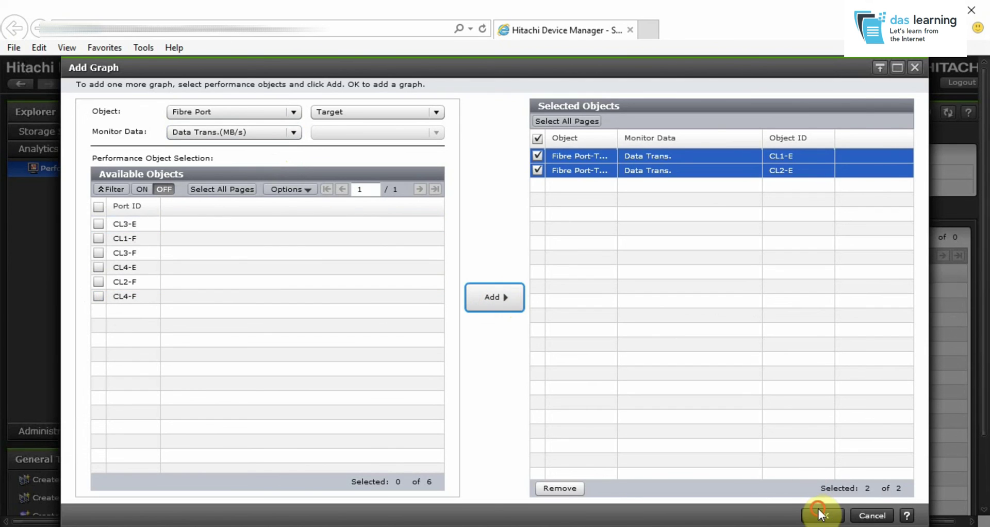
{"action": "left_click", "coordinate": [821, 515]}
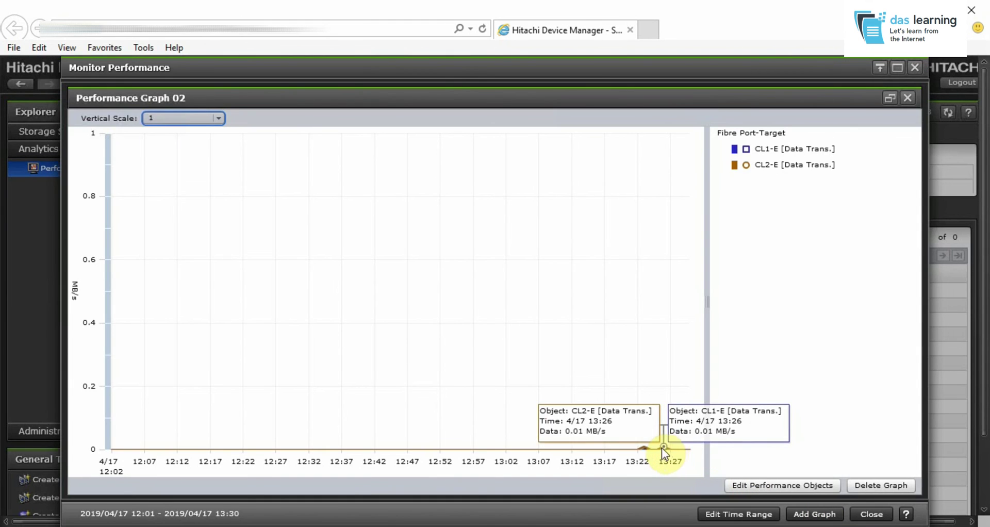
Close the performance graphs, confirm, and return to the Storage Systems tree
{"action": "mouse_move", "coordinate": [650, 450]}
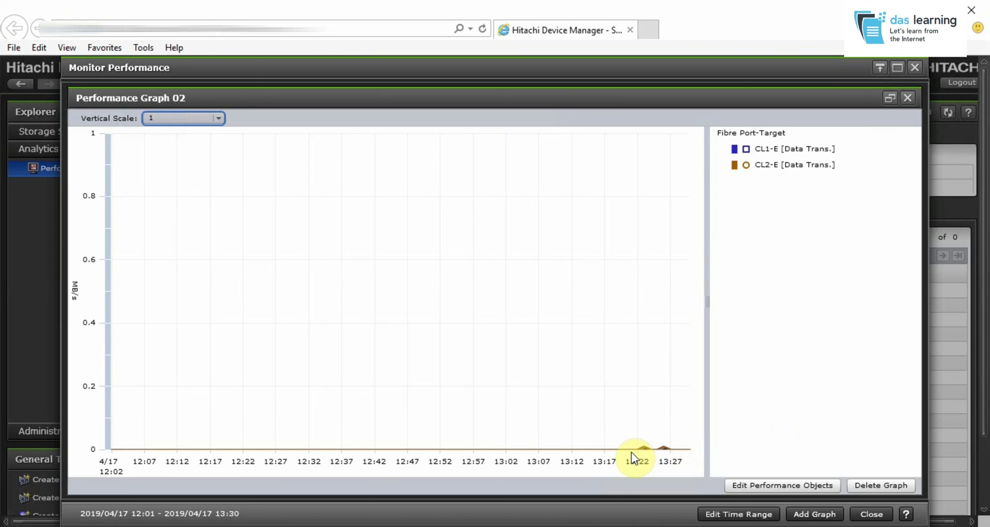
{"action": "left_click", "coordinate": [860, 514]}
{"action": "left_click", "coordinate": [622, 336]}
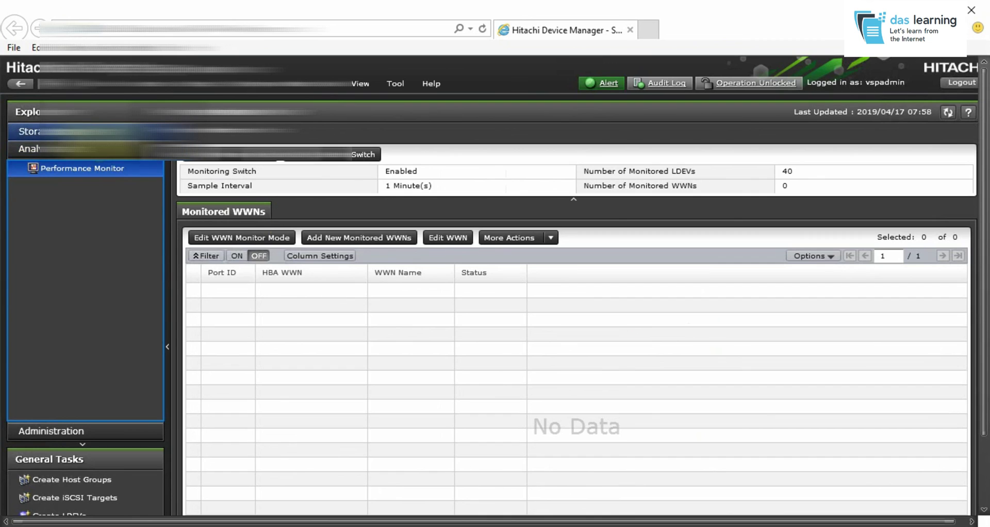
{"action": "left_click", "coordinate": [77, 131]}
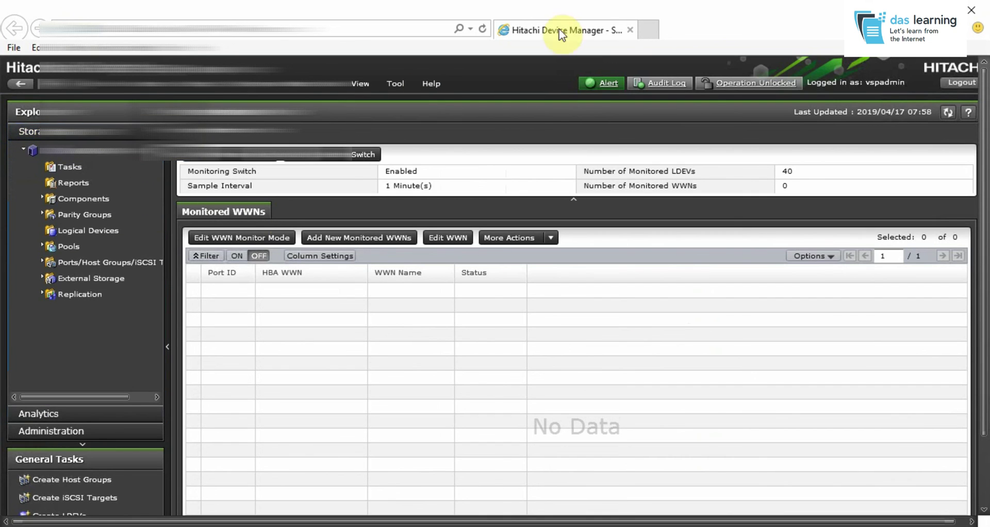